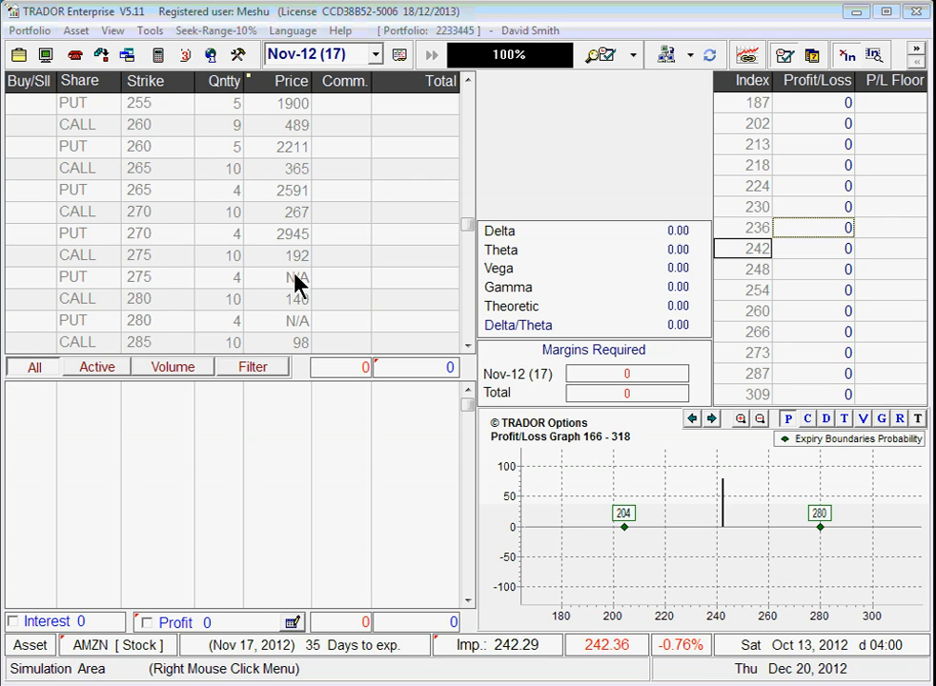
Sort the Nov-12 shares by ascending price with Direct call-put linking, and exclude calls C315 to C285 and puts P135 to P190.
click(102, 57)
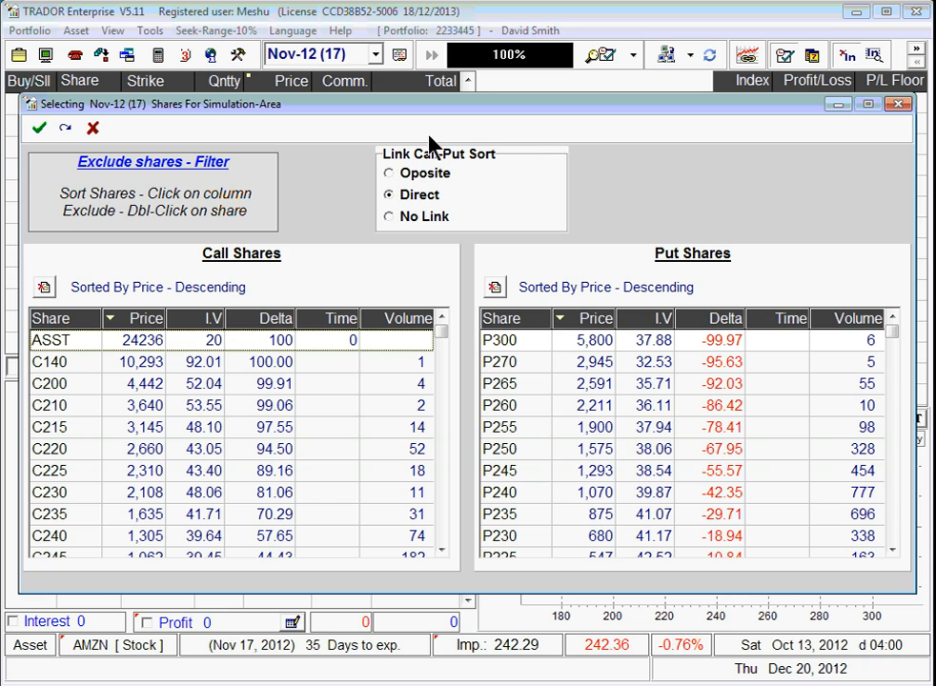
click(410, 196)
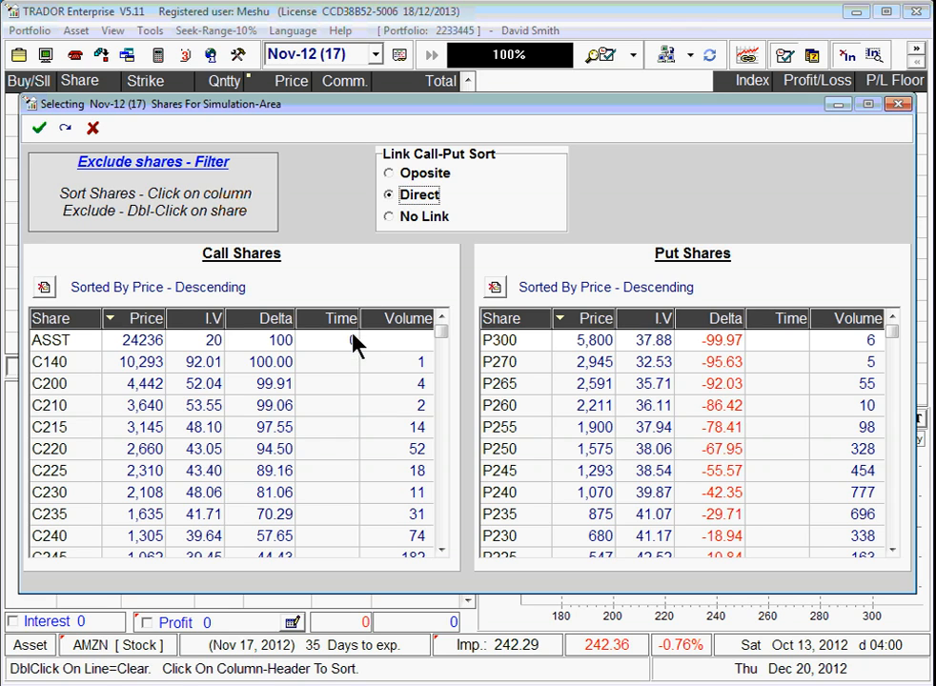
click(137, 321)
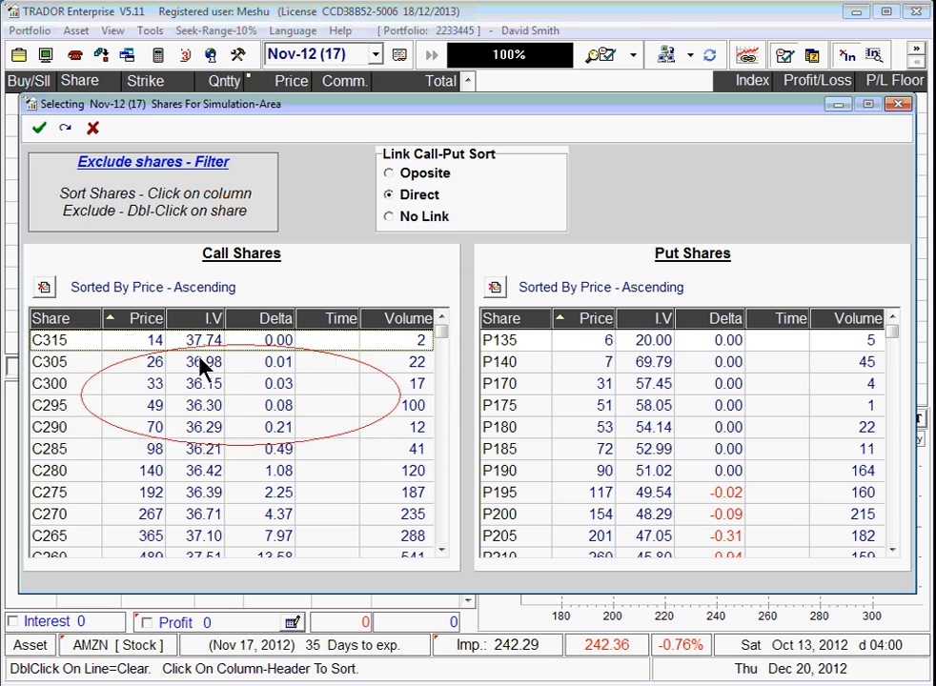
drag(59, 342, 59, 449)
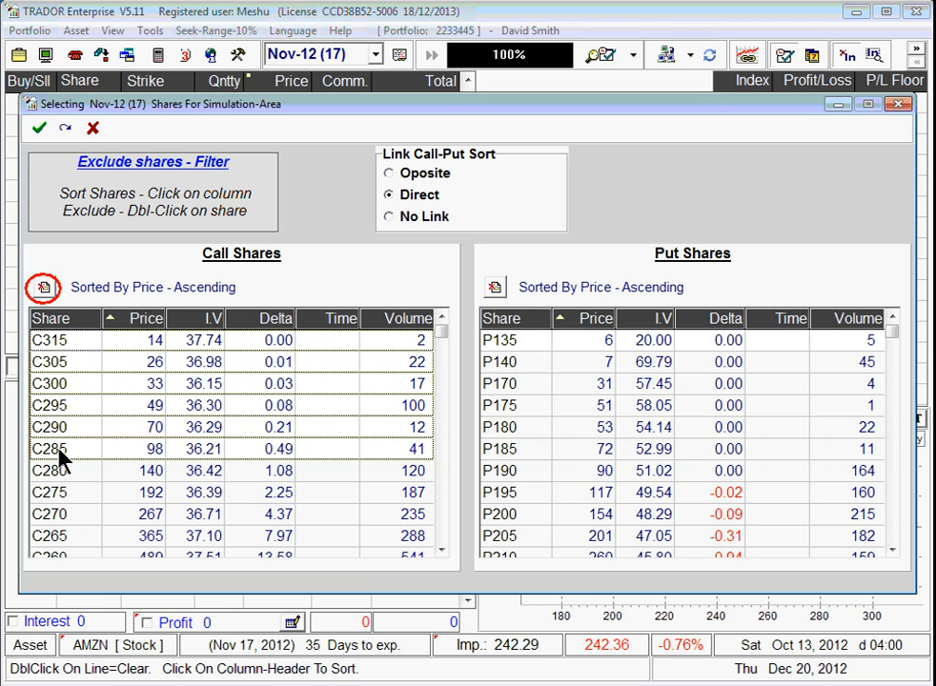
click(43, 289)
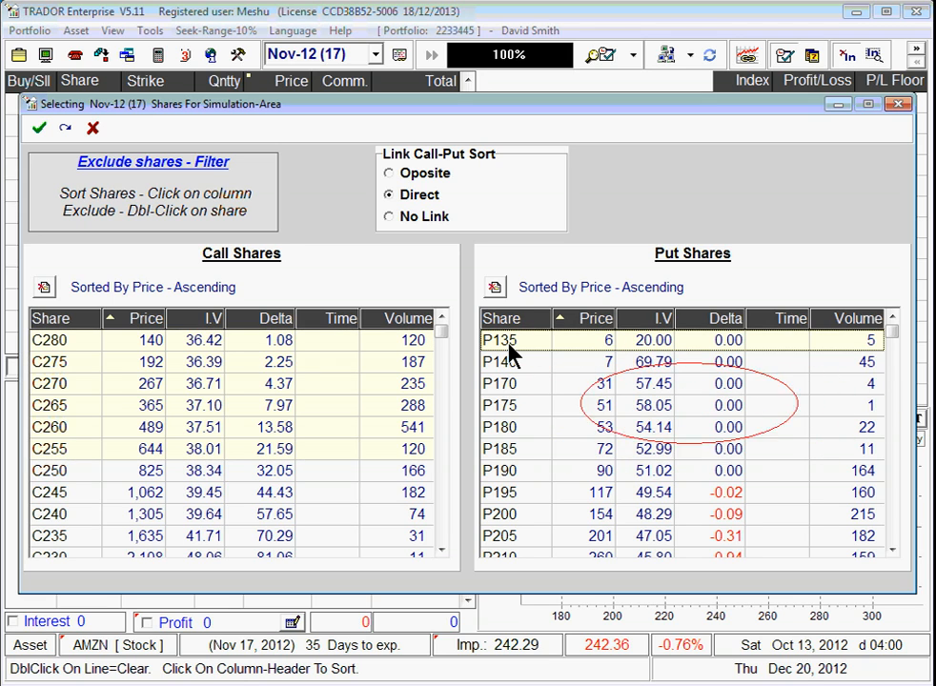
drag(510, 354, 510, 467)
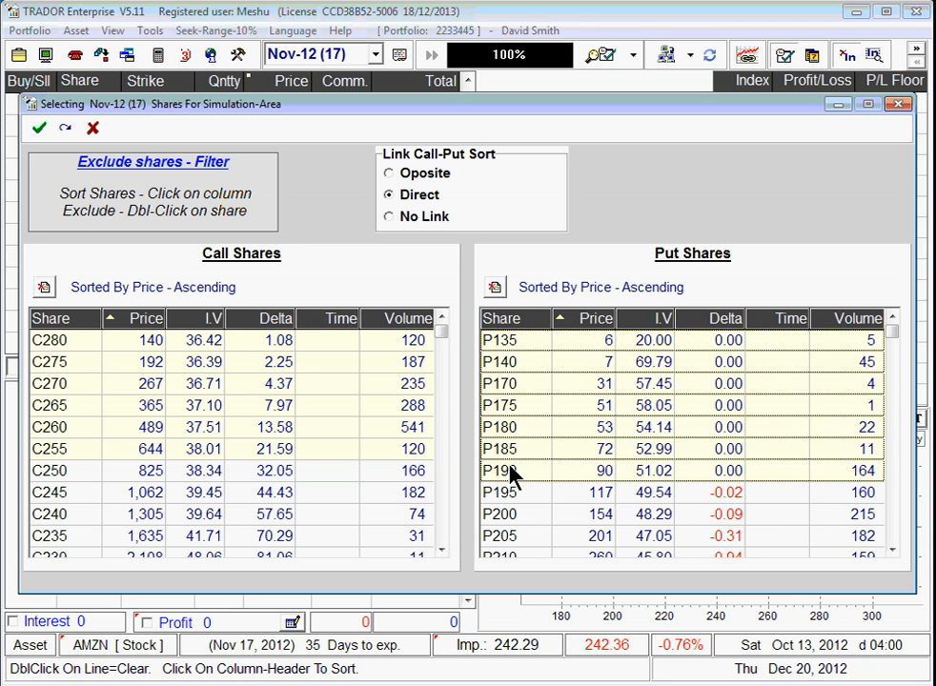
click(495, 289)
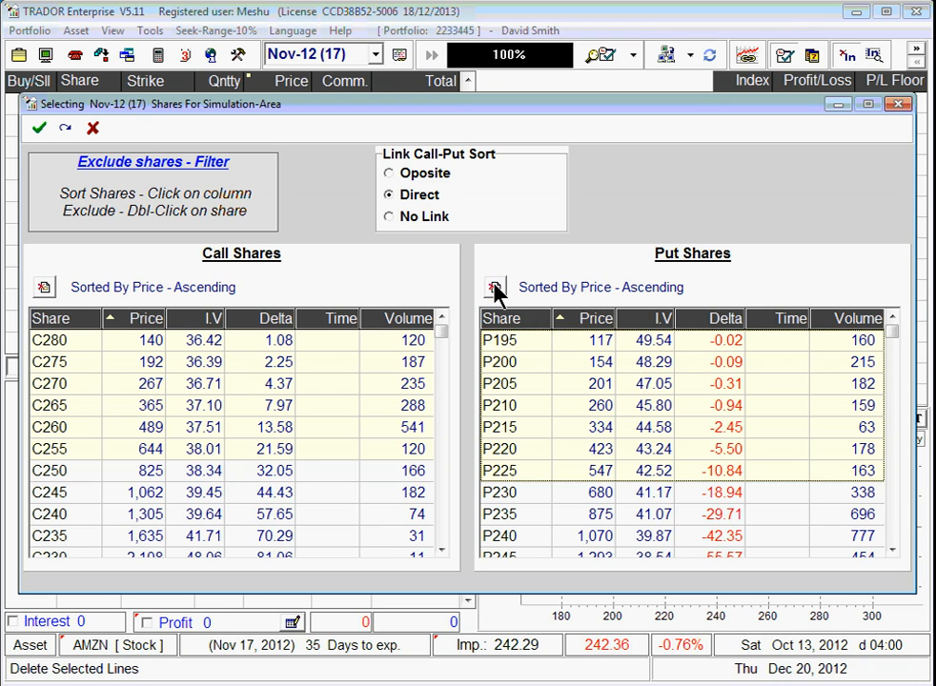
Sort the shares by descending price, exclude ASST, calls C140 to C220 and puts P300 to P260, and apply the filter.
click(118, 321)
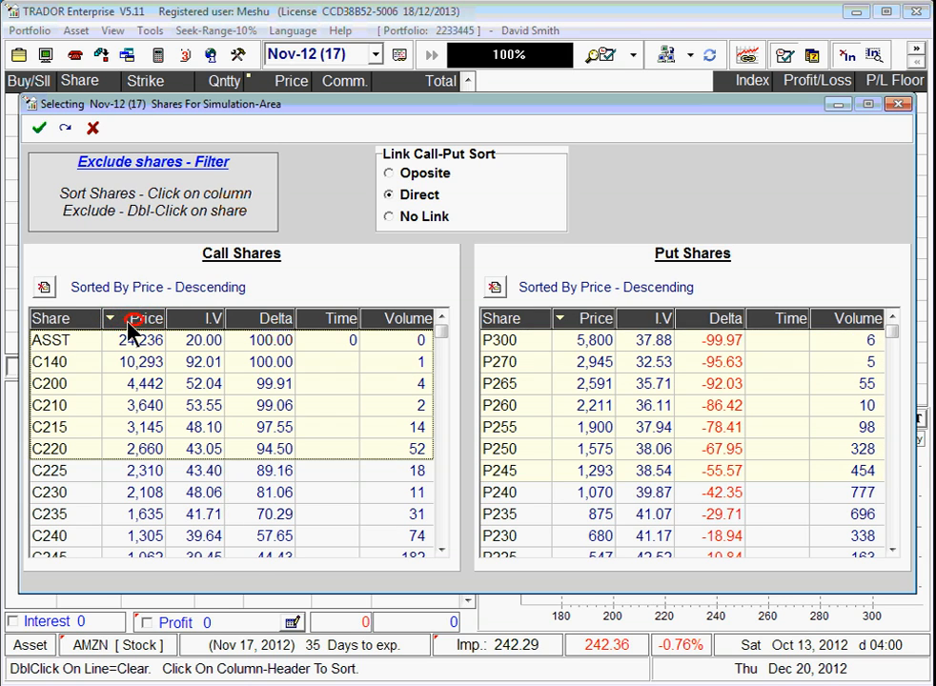
drag(124, 334, 124, 424)
click(44, 286)
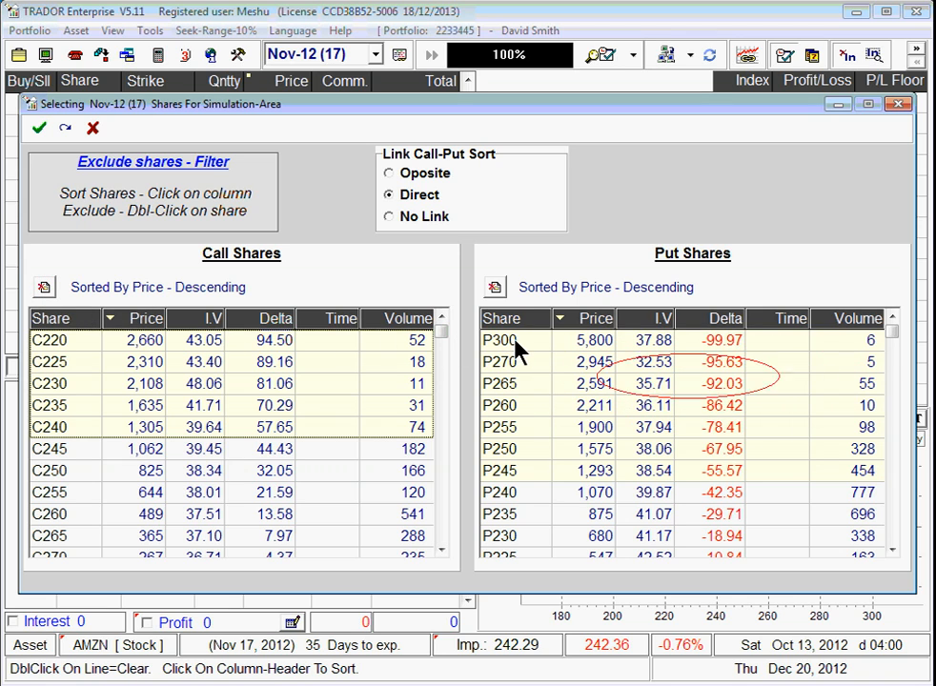
drag(512, 346, 516, 409)
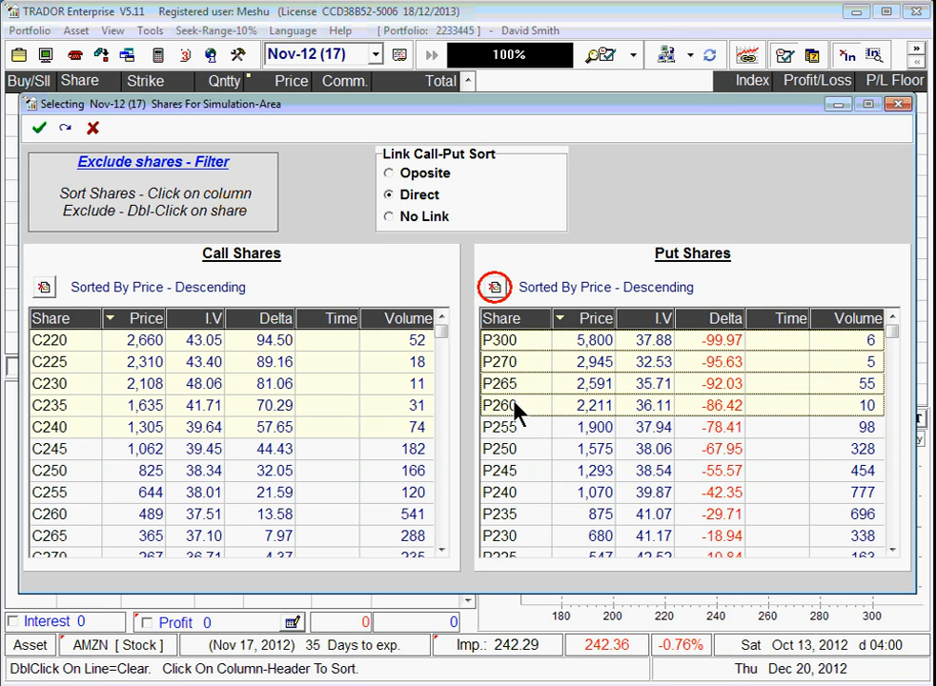
click(495, 288)
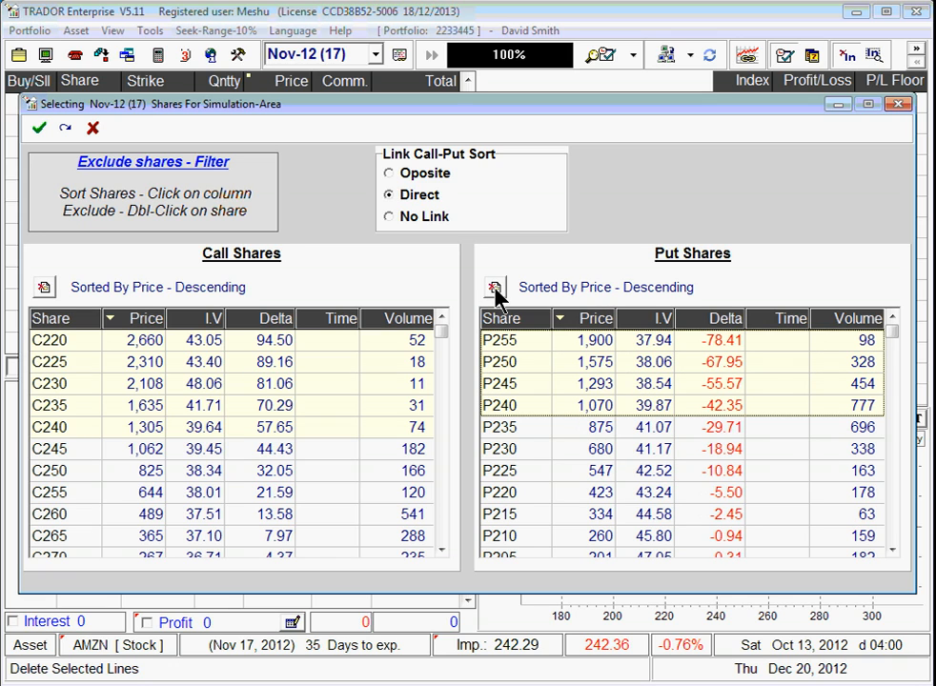
double_click(142, 342)
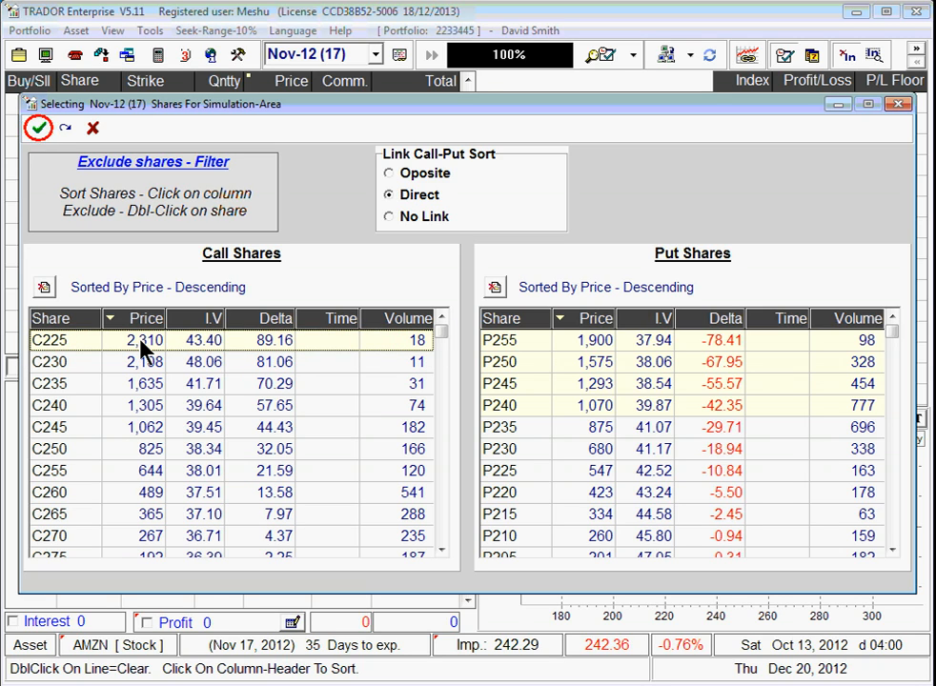
click(40, 128)
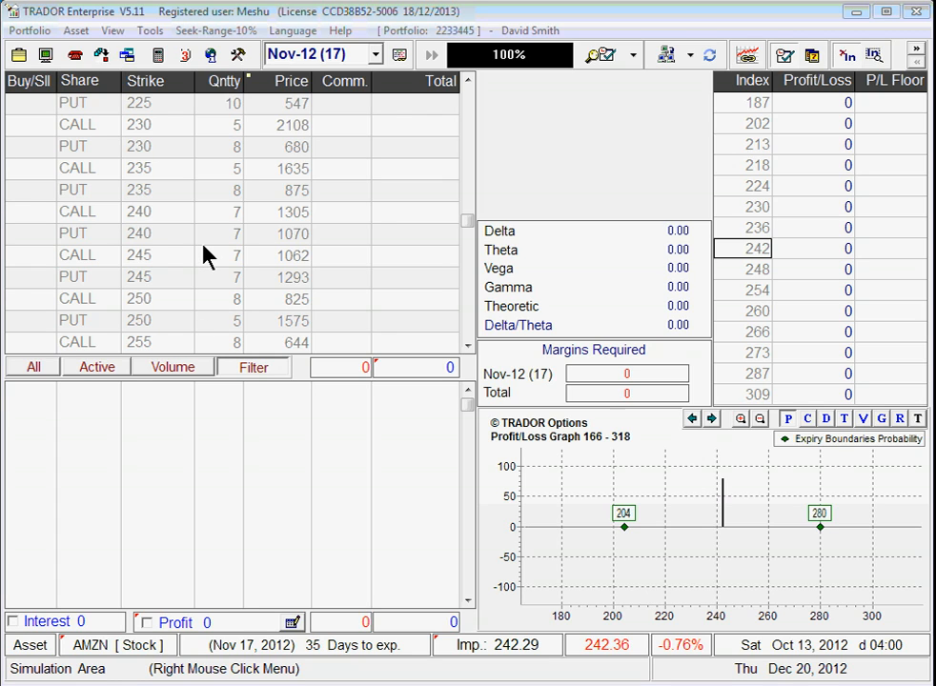
Set a Positive P/L floor at index 242 and seek solutions using bid/ask prices.
click(822, 250)
click(862, 250)
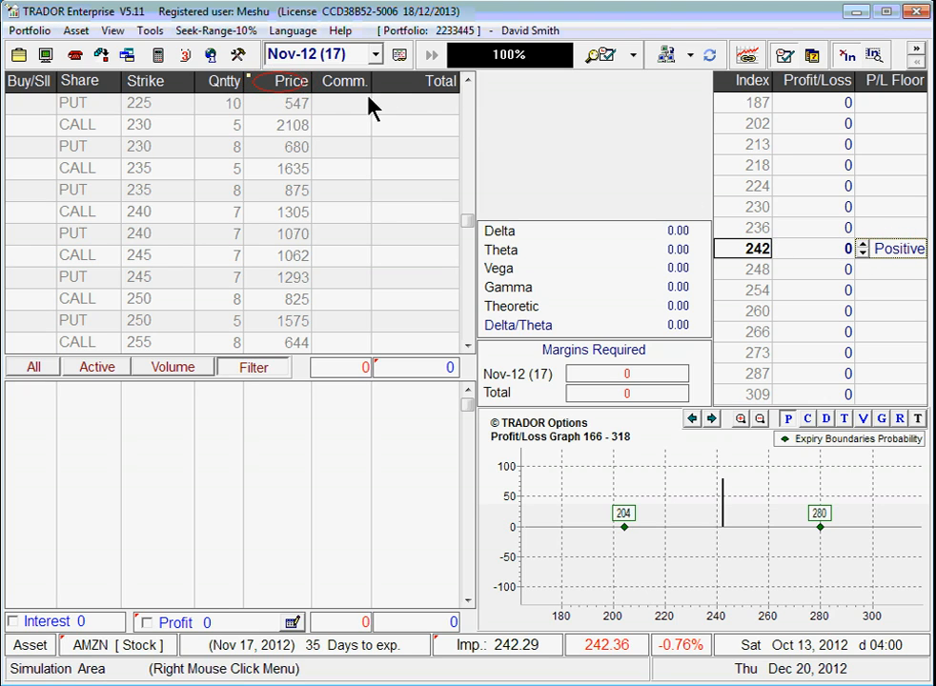
click(286, 84)
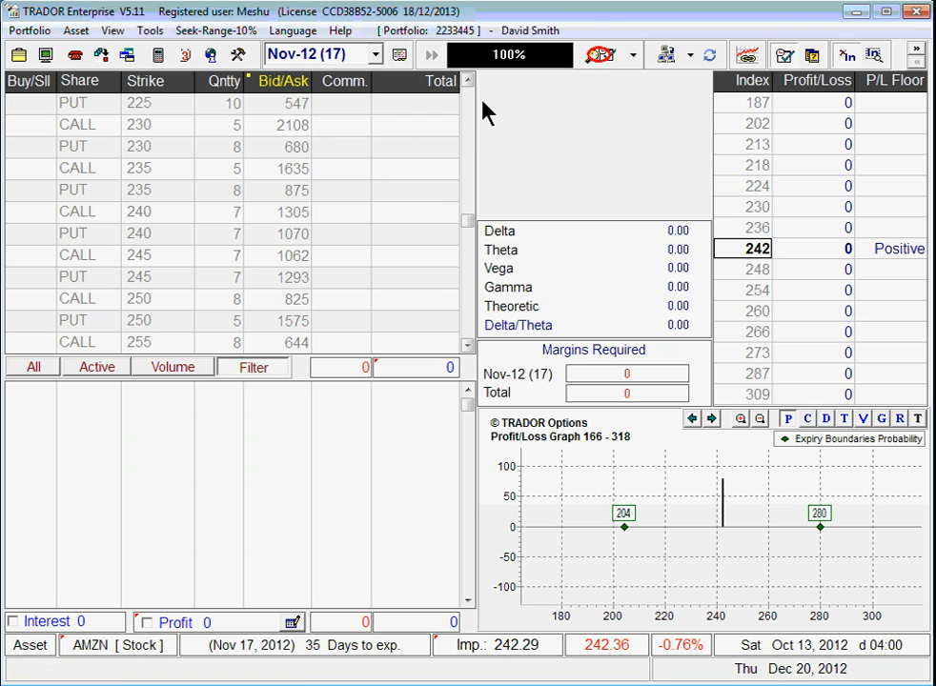
click(597, 58)
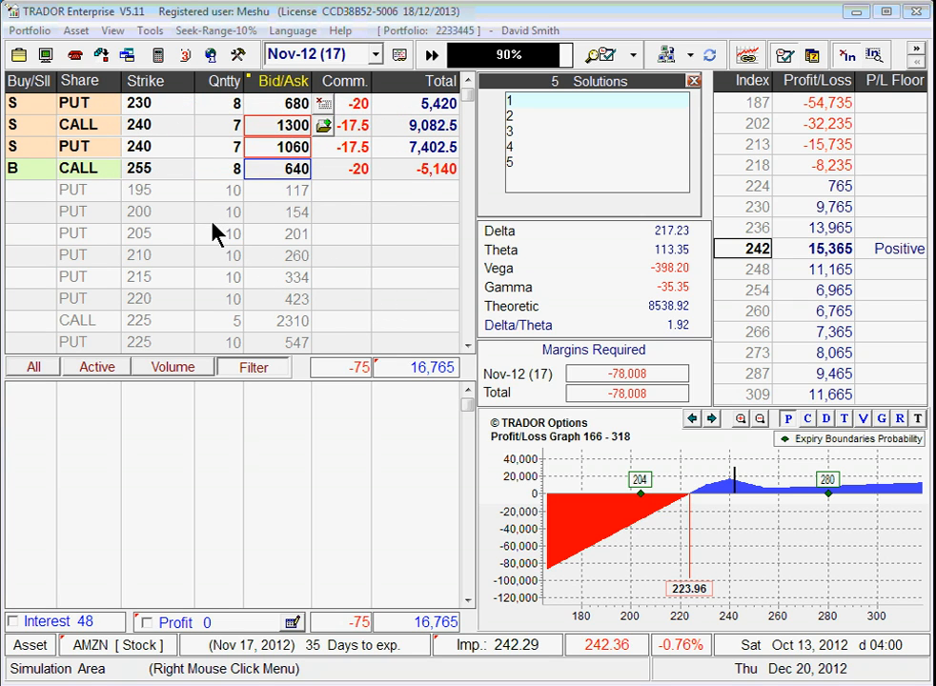
Clear the position from the simulation table and compare its full share list with the filtered one.
click(325, 104)
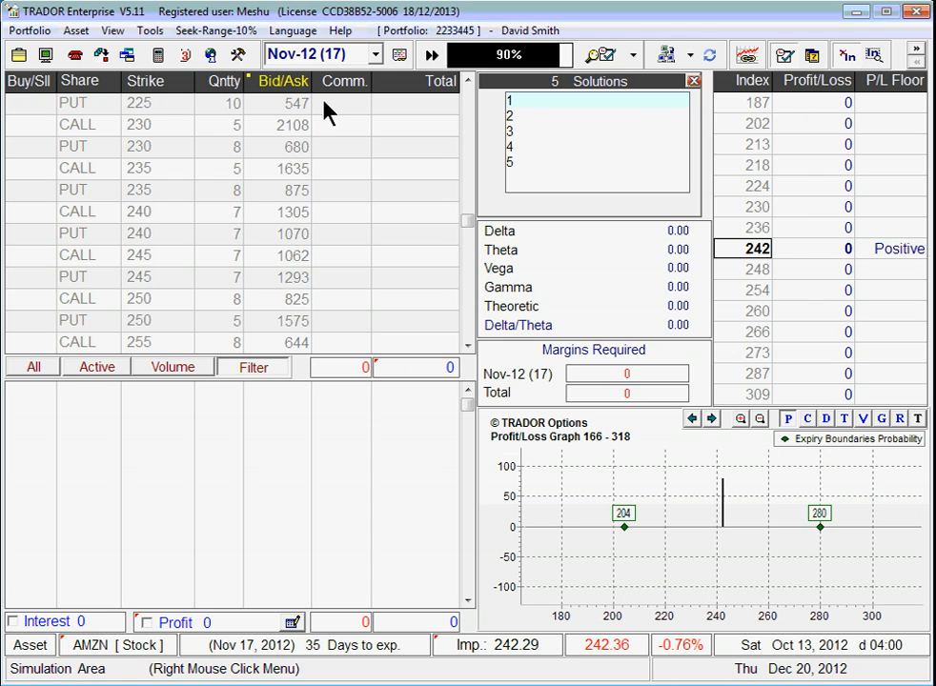
click(36, 368)
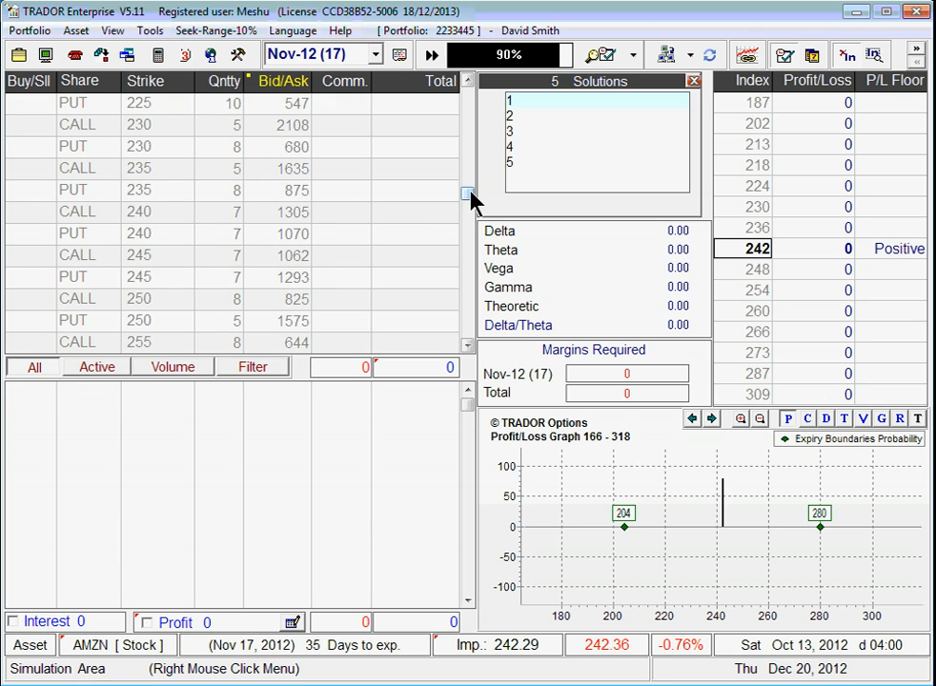
mouse_move(472, 198)
mouse_down()
mouse_move(468, 85)
mouse_move(467, 193)
mouse_up()
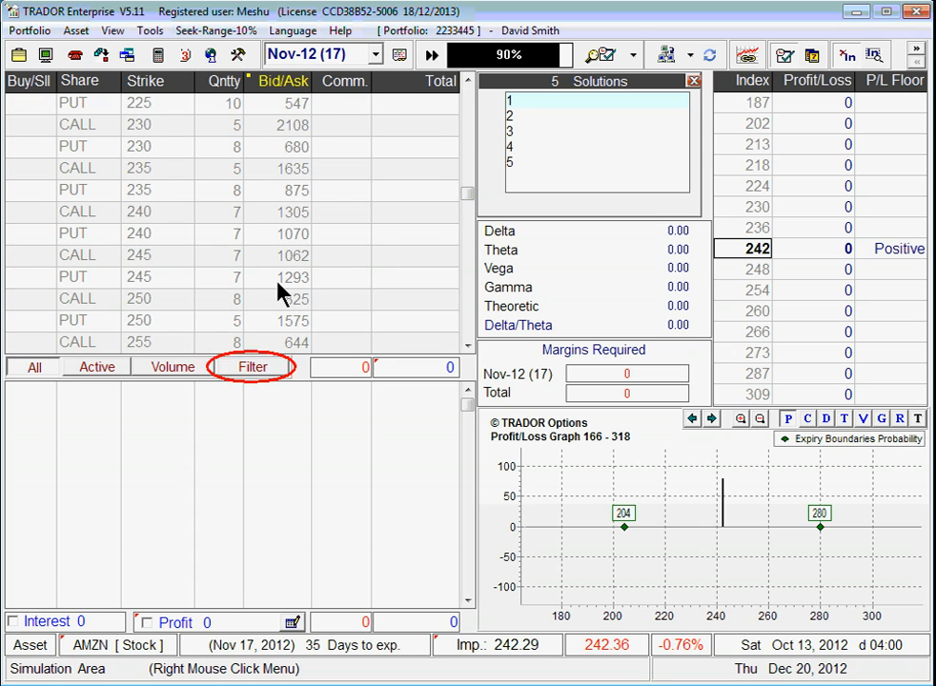
click(262, 378)
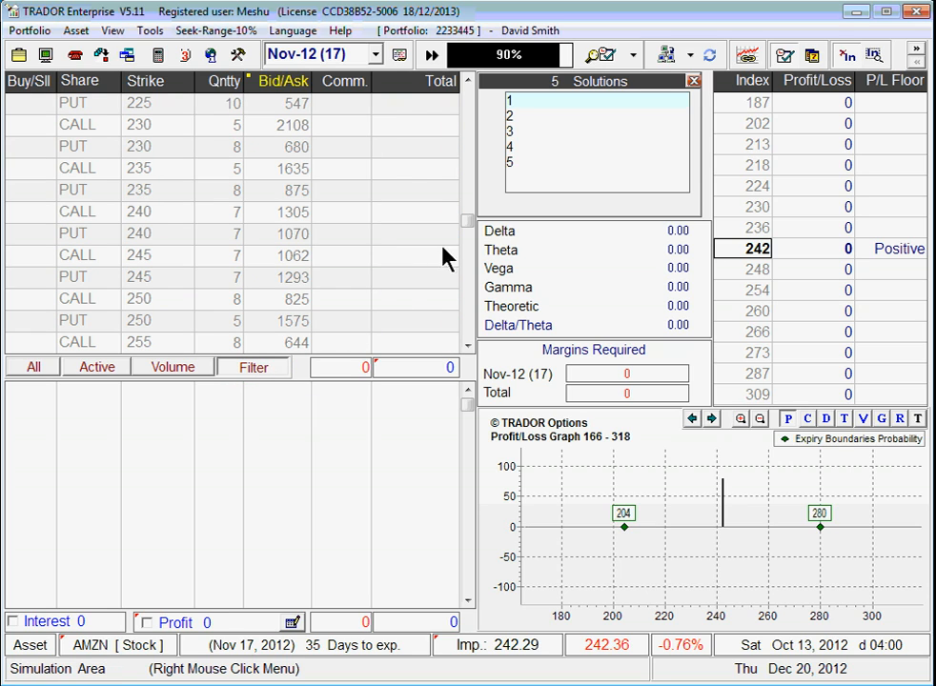
drag(468, 220, 468, 179)
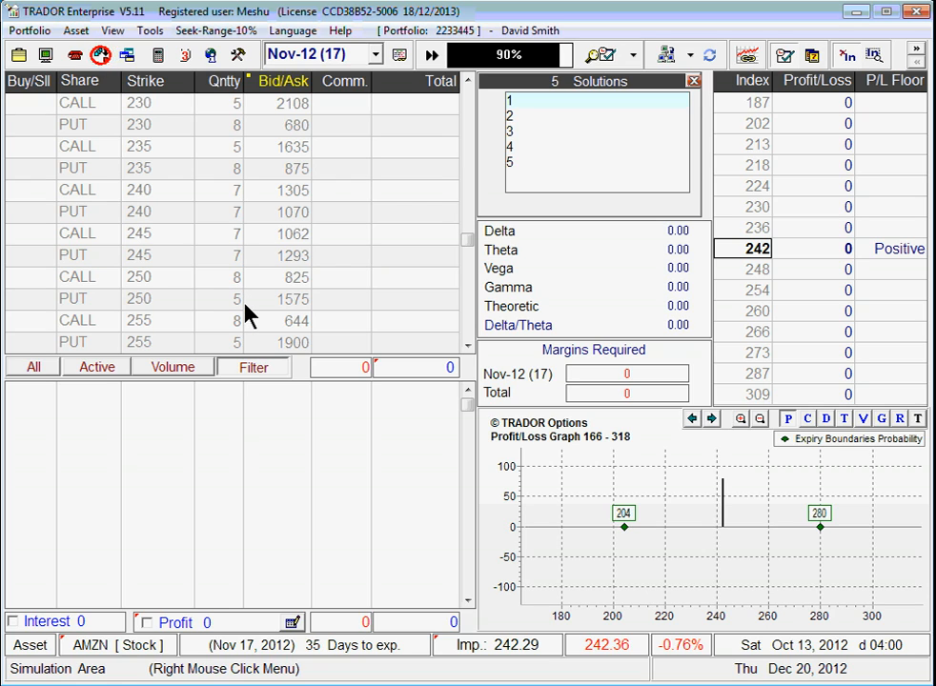
Reopen the Nov-12 share selection for the simulation area and leave it without applying changes.
click(102, 57)
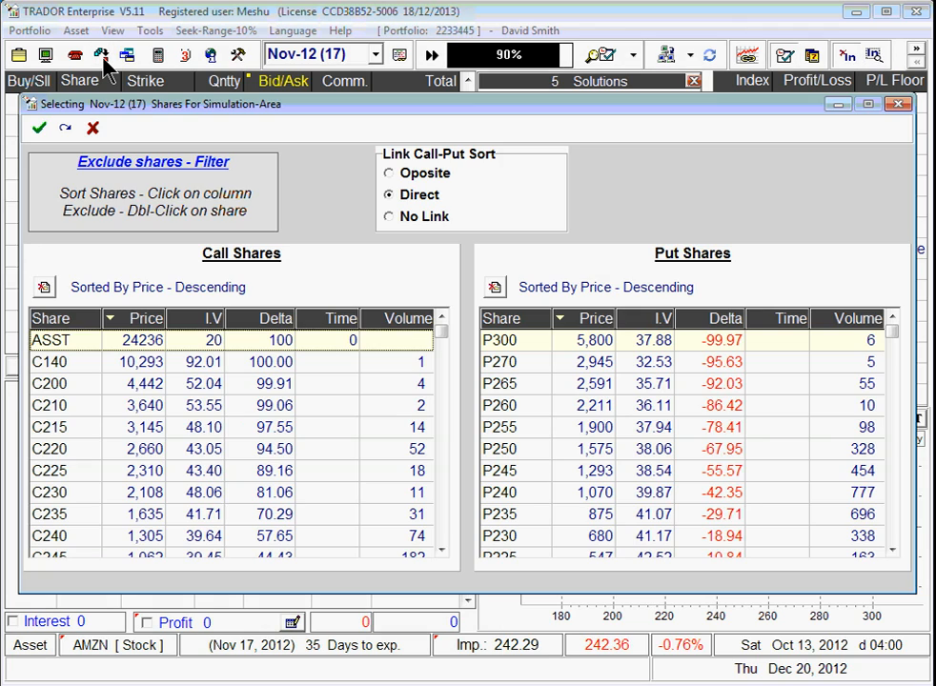
click(93, 128)
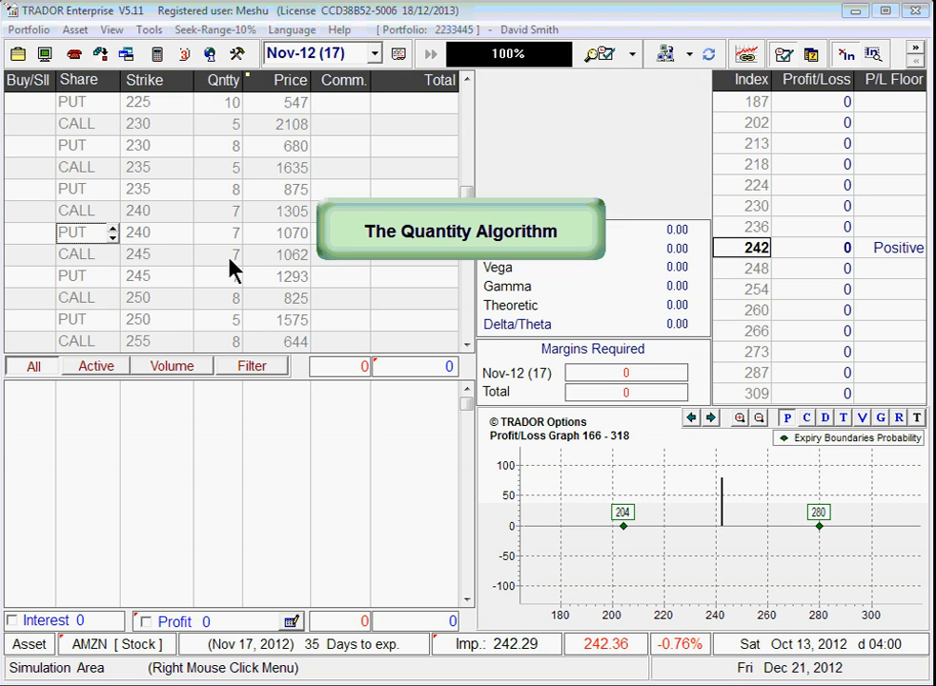
Calculate the optimum quantities for the listed options and review the quantity algorithm in the Seek-Engines configuration.
right_click(289, 193)
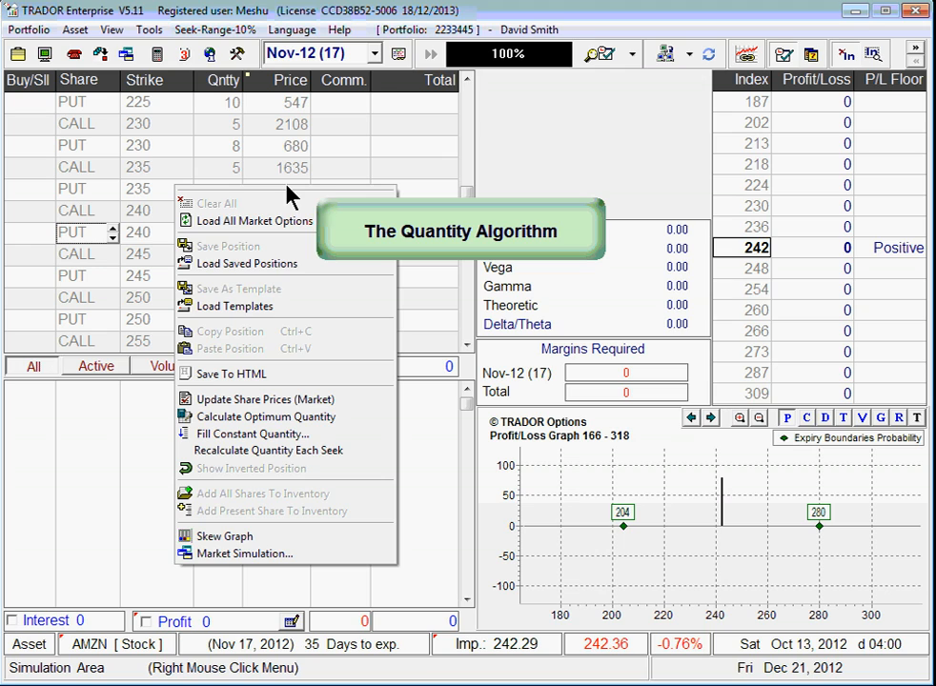
click(354, 429)
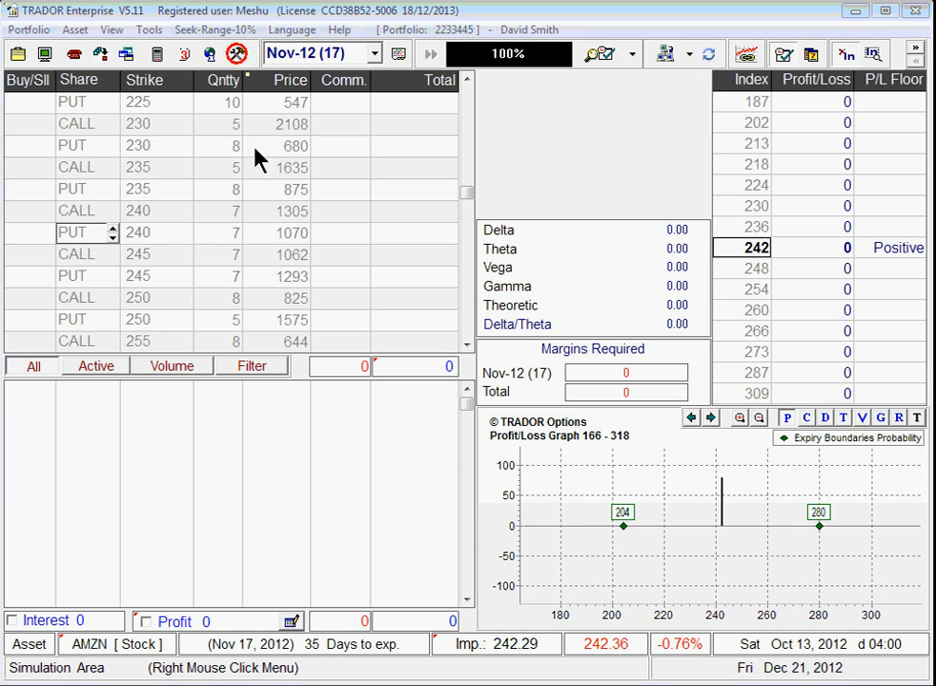
click(238, 54)
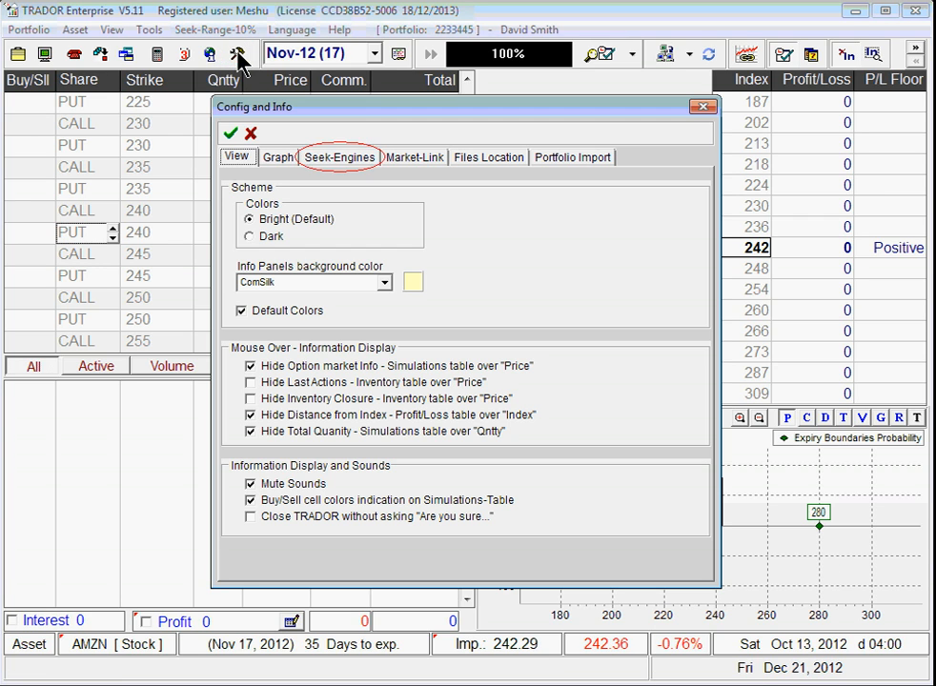
click(356, 162)
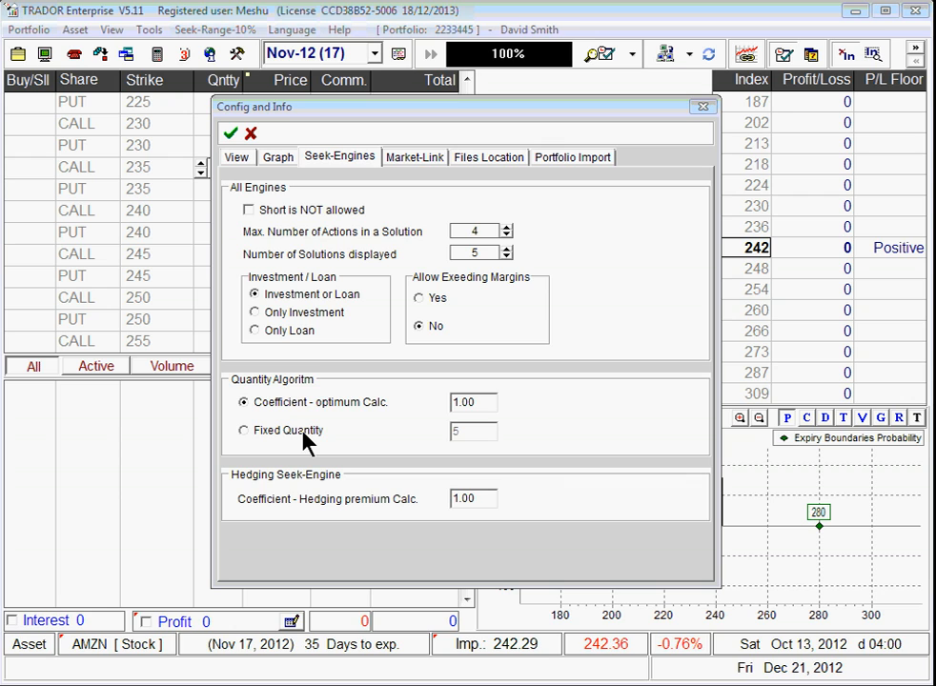
click(230, 136)
click(230, 136)
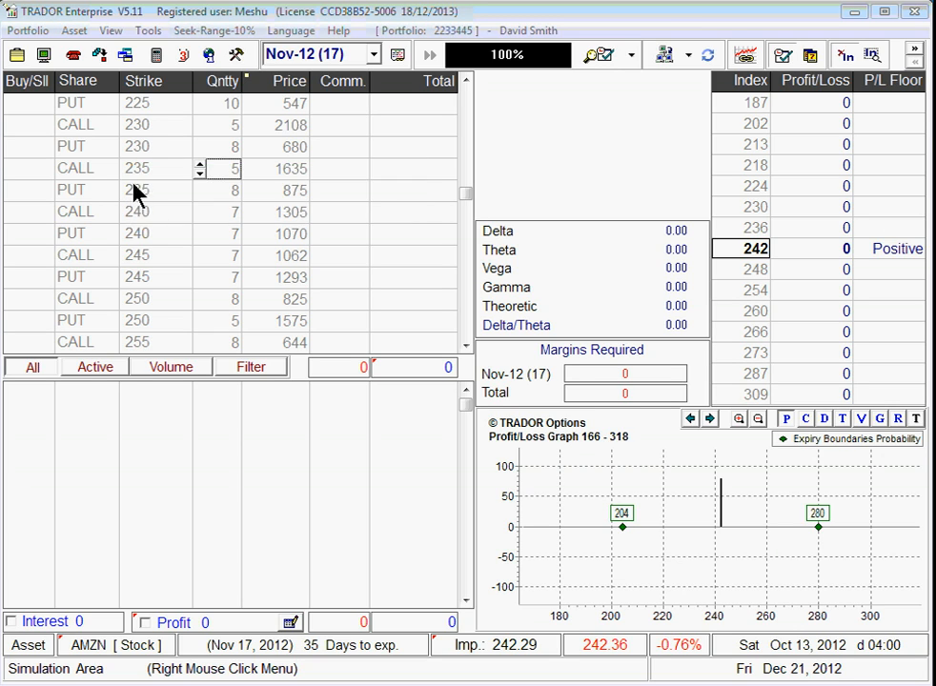
Review the Amazon asset's properties, including its Black and Scholes pricing, margin and trade report parameters.
click(75, 31)
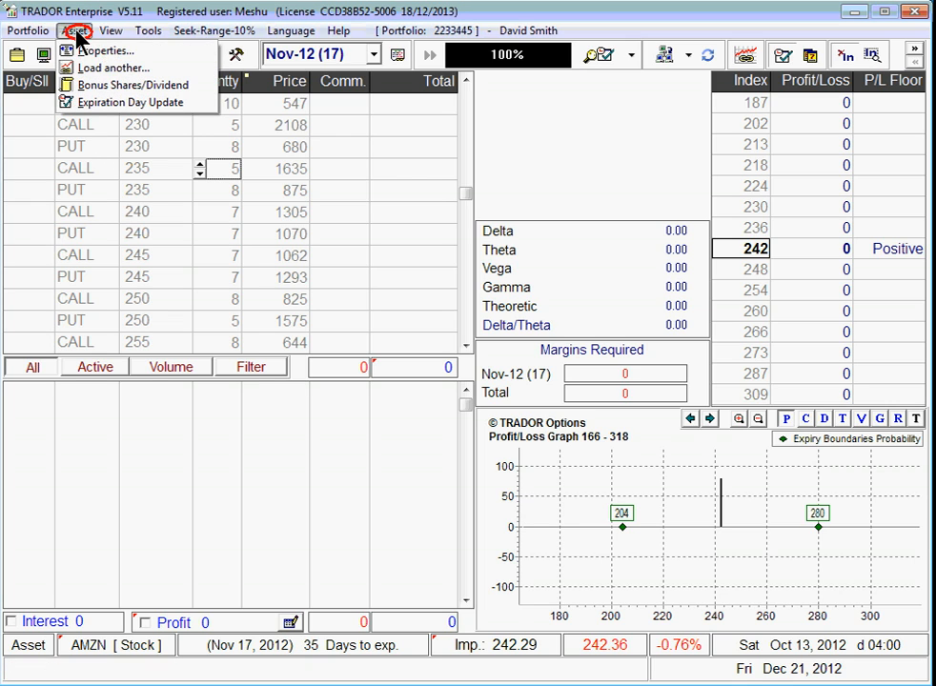
click(169, 53)
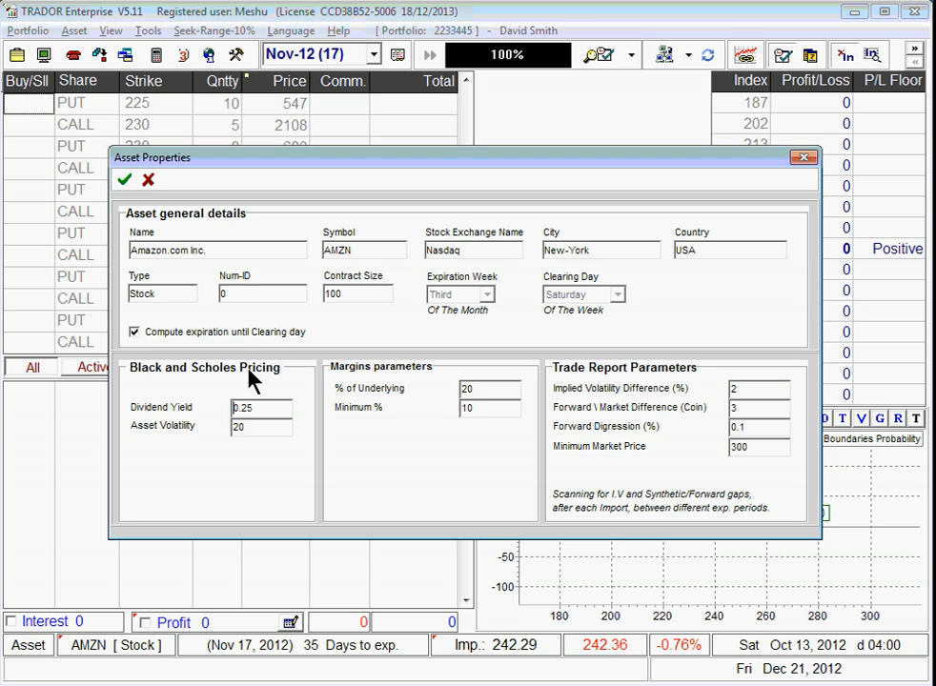
click(125, 182)
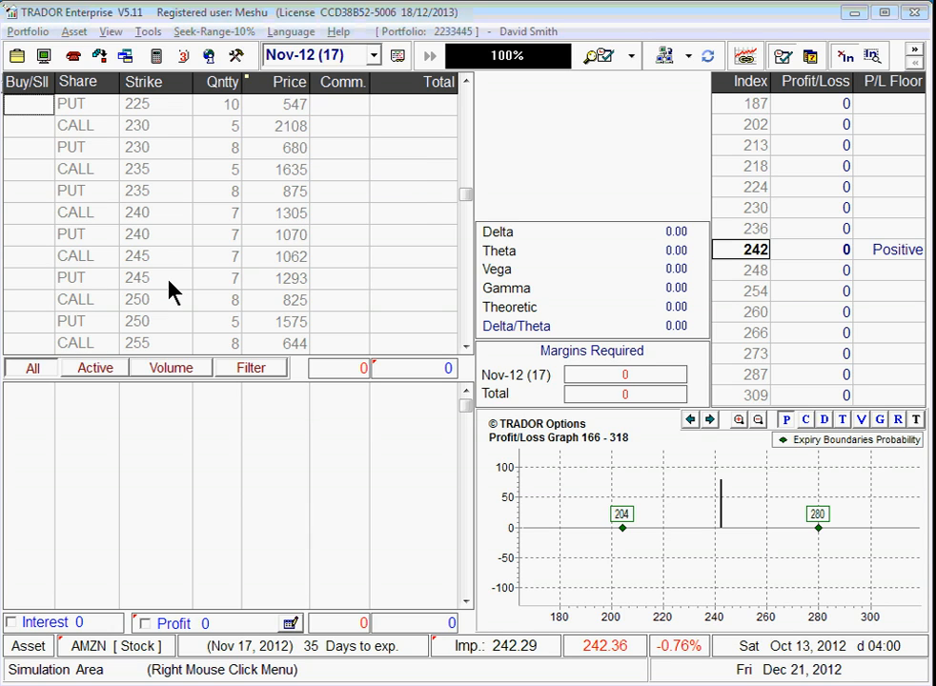
Examine the file name proposed for saving a portfolio backup in the CFiles folder, and leave without saving.
click(26, 32)
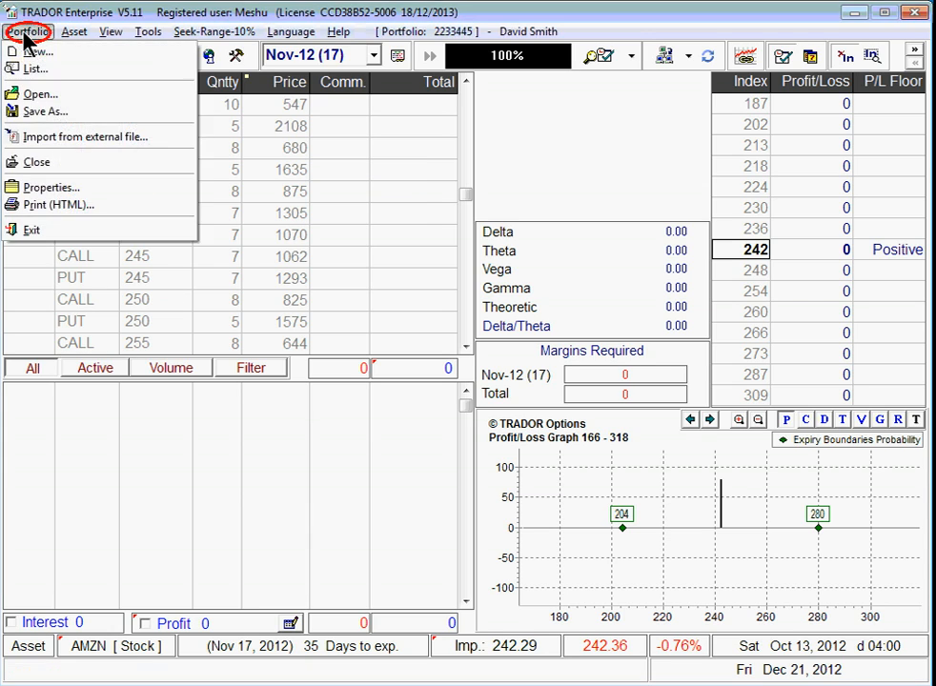
click(112, 118)
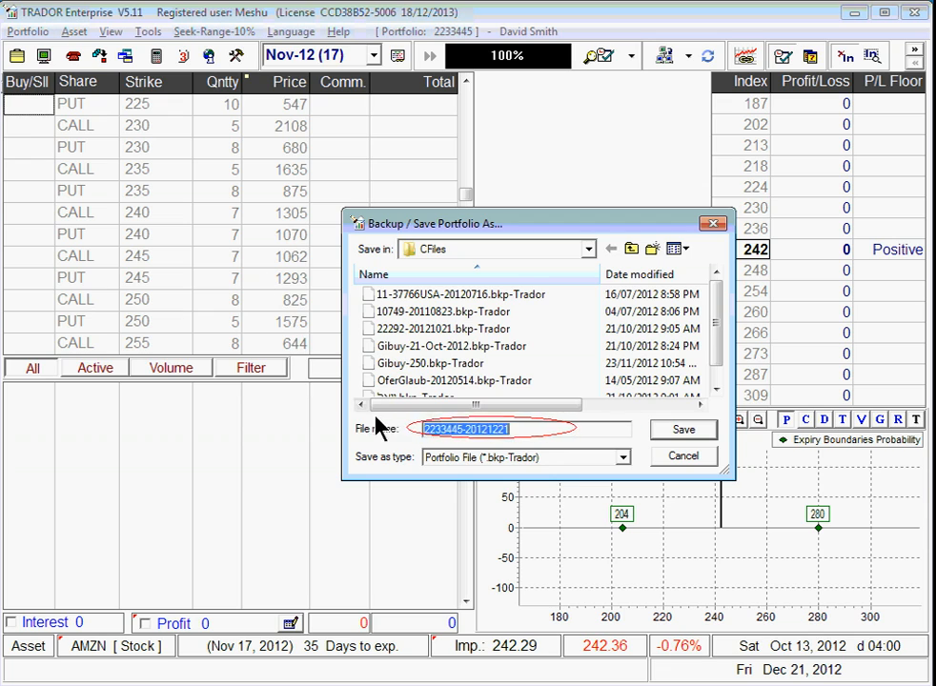
click(520, 432)
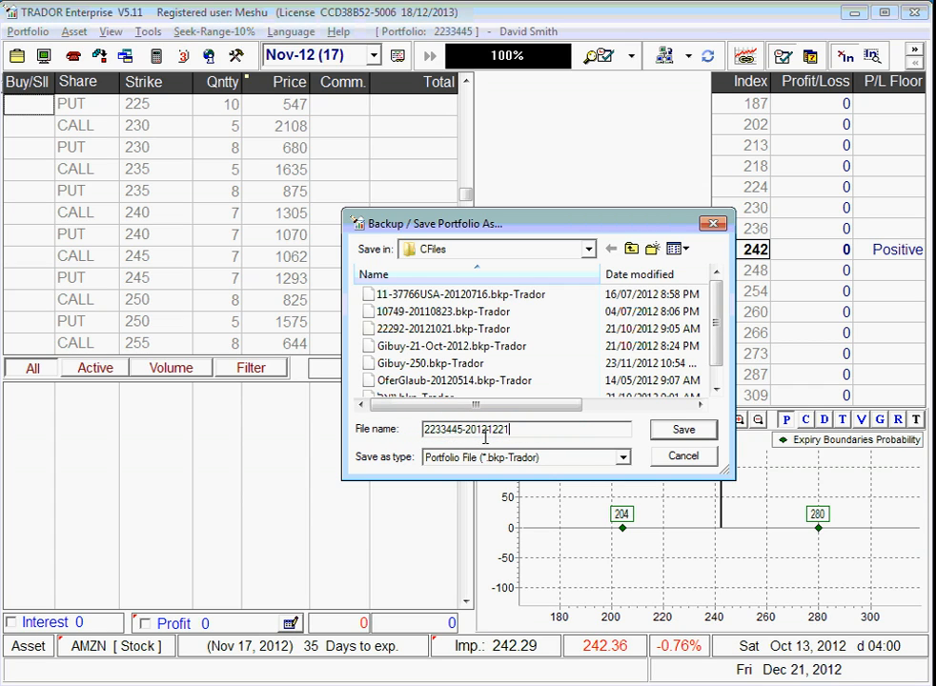
click(681, 458)
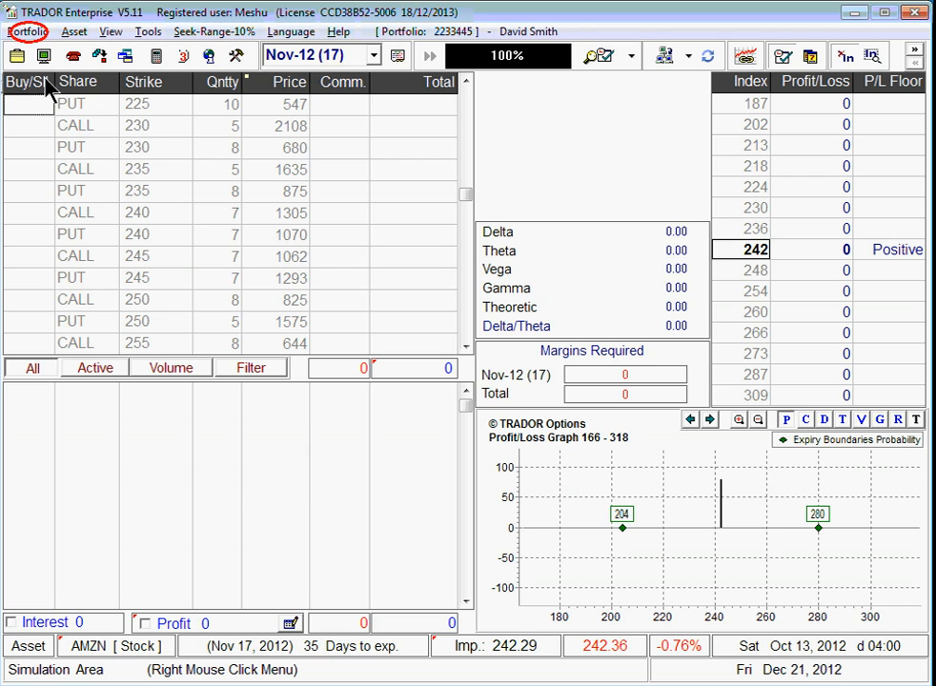
Examine the portfolio backups available to restore in the CFiles folder, select the one dated 21/10/2012 9:05 AM, and leave without restoring.
click(27, 32)
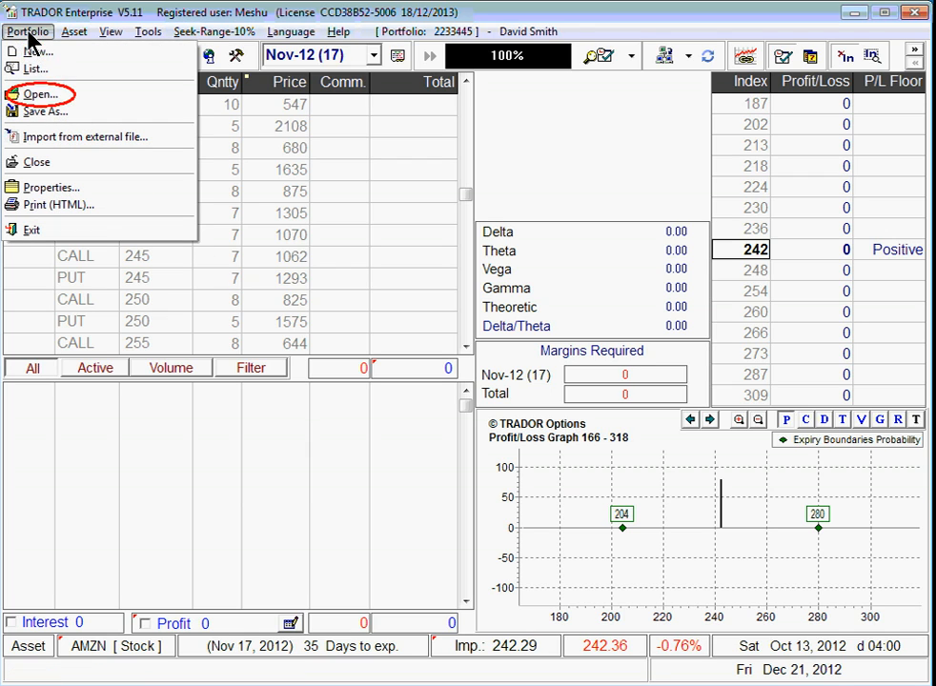
click(81, 97)
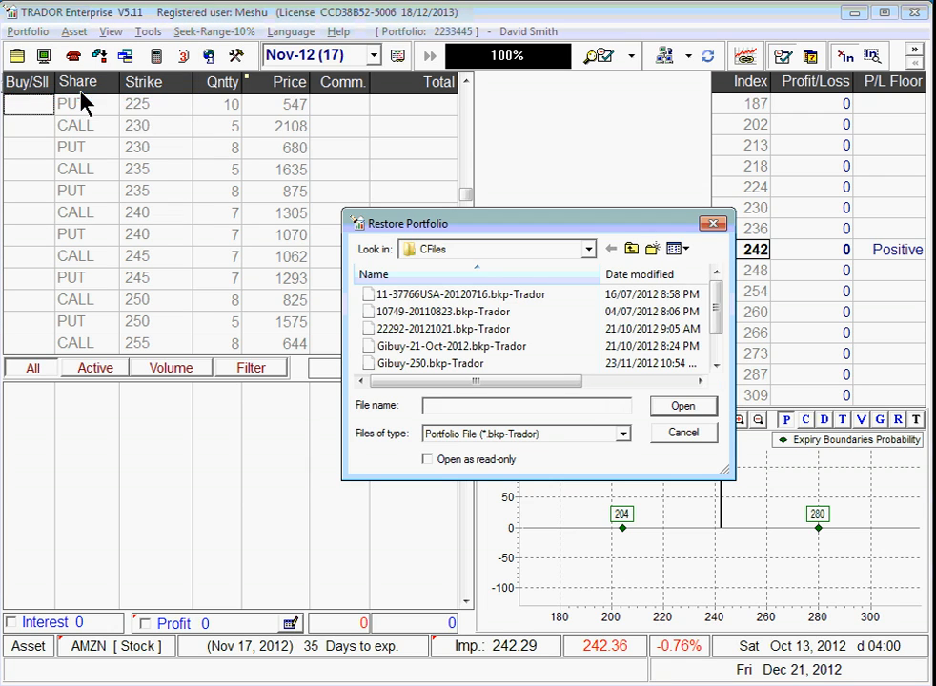
click(440, 332)
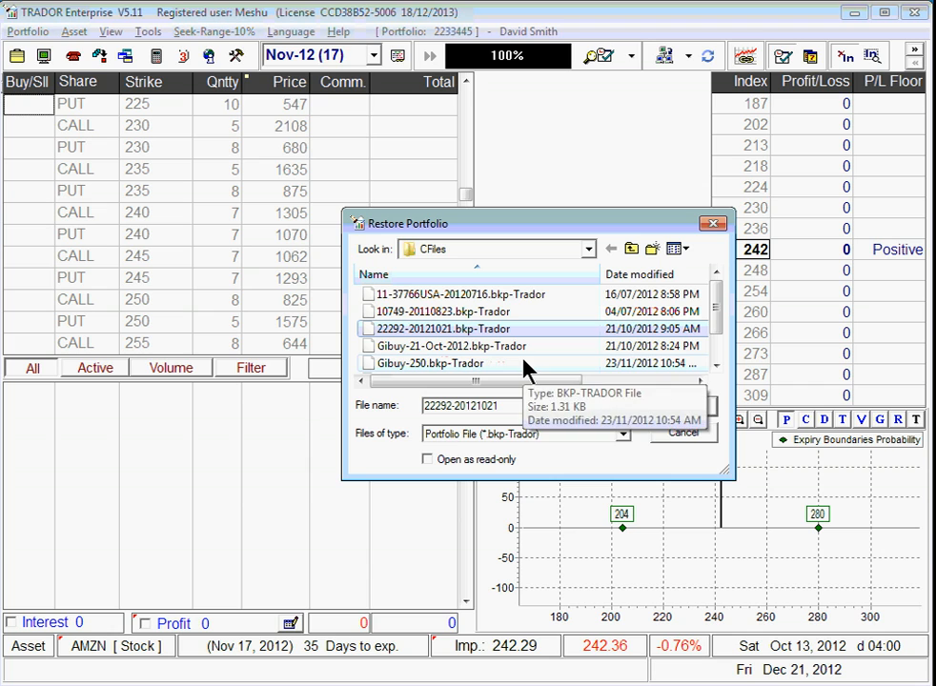
click(683, 435)
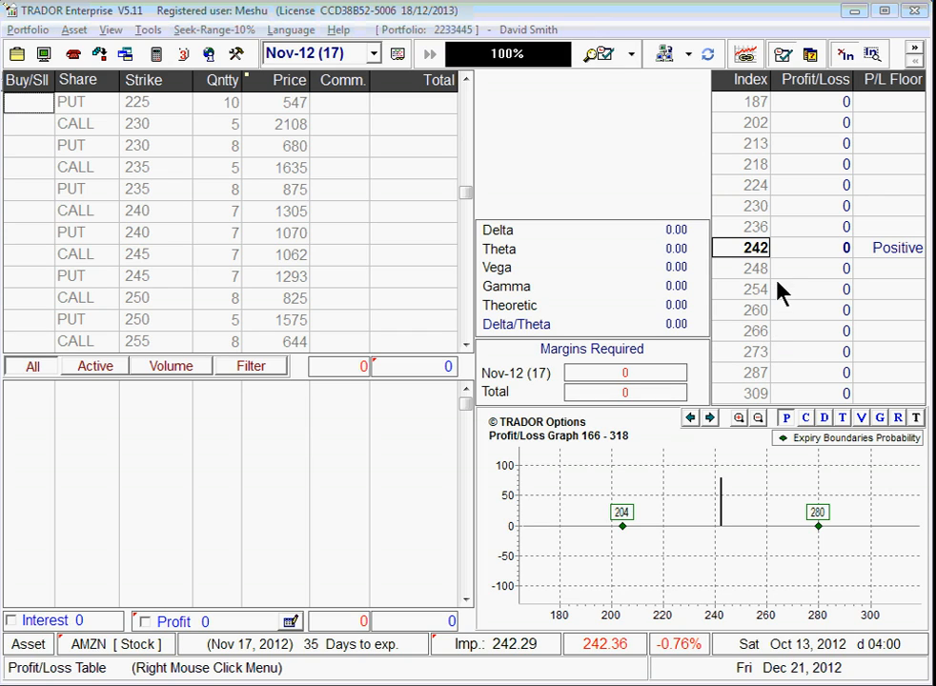
Review the percentage spacing, rounding and price-import update options for the Profit/Loss Table indexes, and leave without applying changes.
right_click(775, 209)
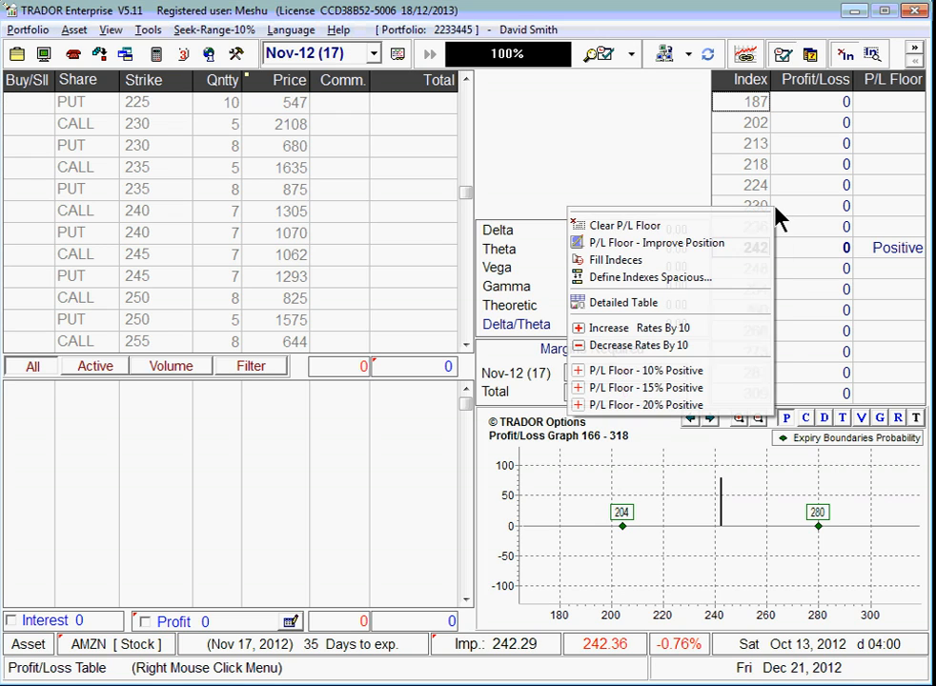
click(735, 283)
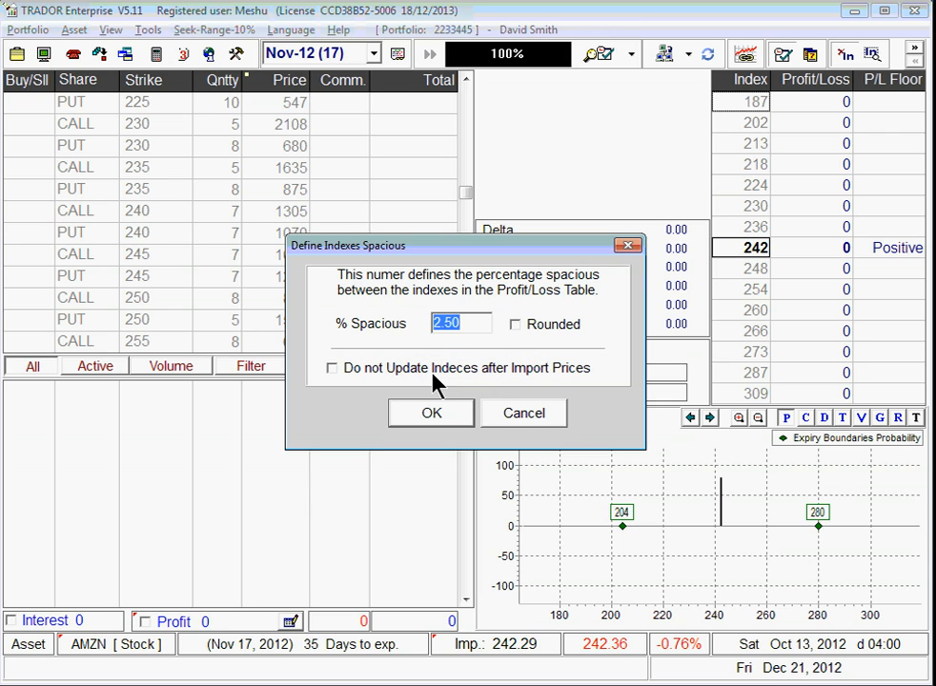
click(530, 414)
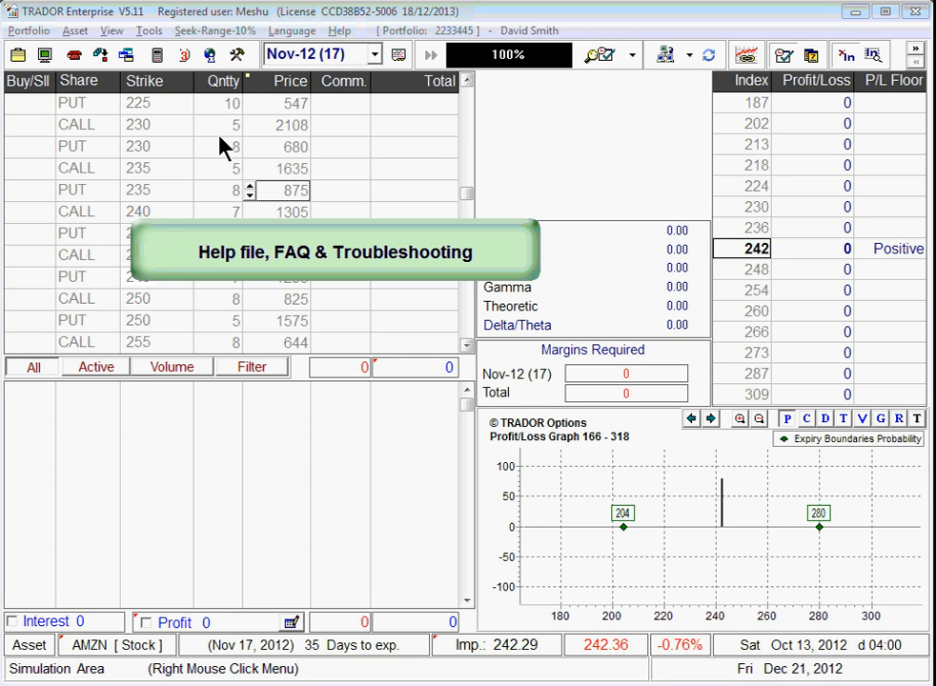
Display the available help resources, including the help contents, FAQ and troubleshooting.
click(340, 31)
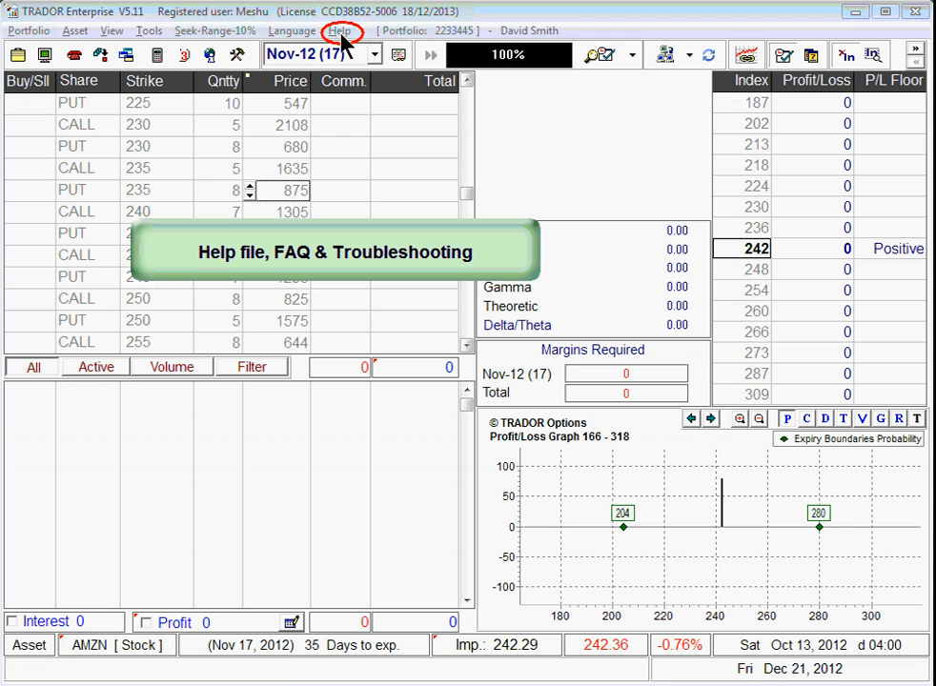
click(342, 34)
click(341, 34)
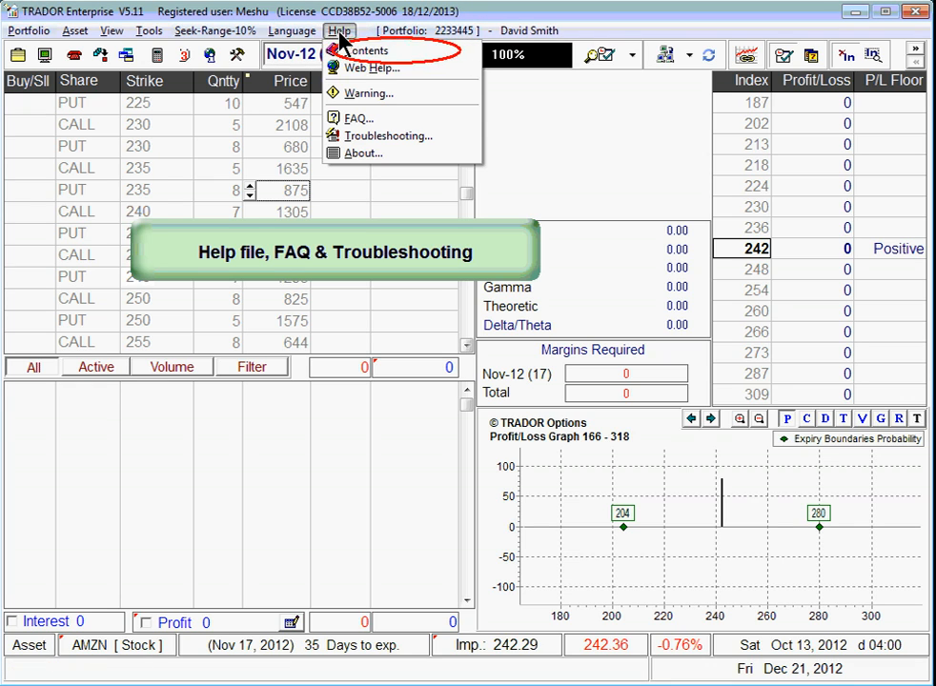